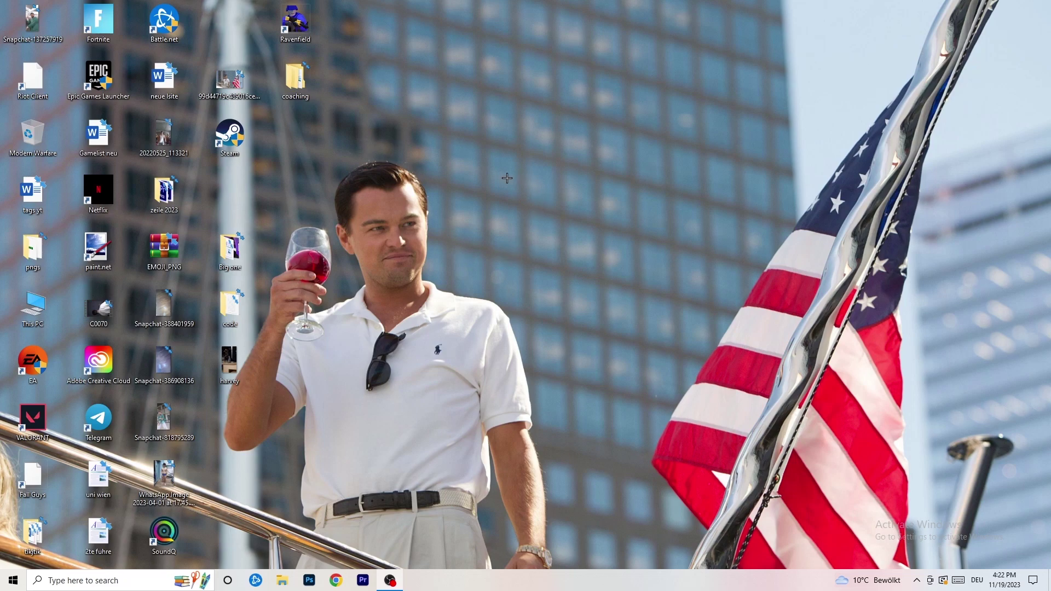
Open Task Manager in a maximized window and show its system performance view.
drag(529, 586, 538, 553)
right_click(507, 587)
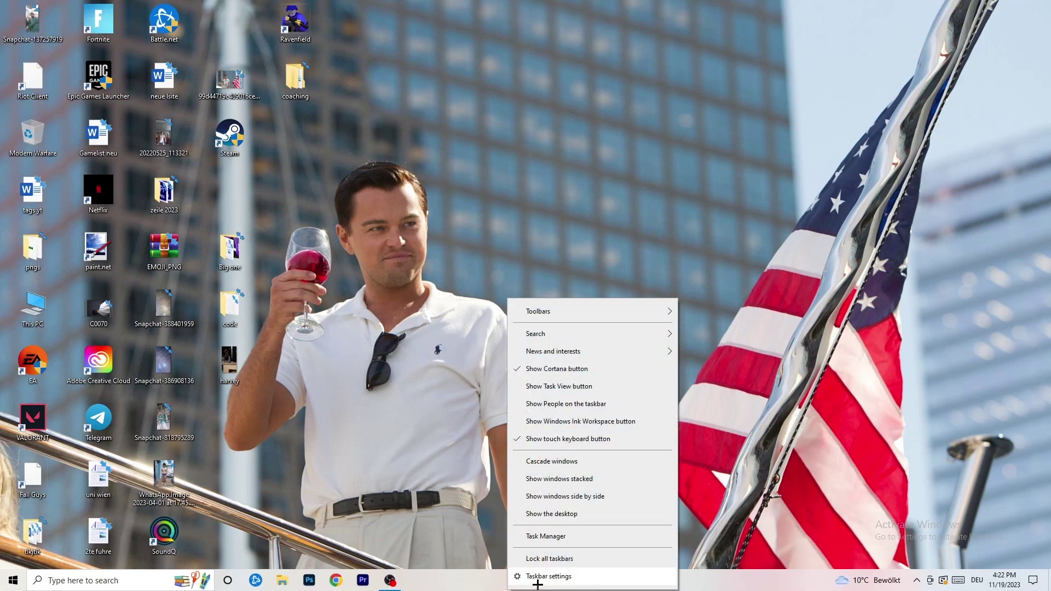
click(549, 539)
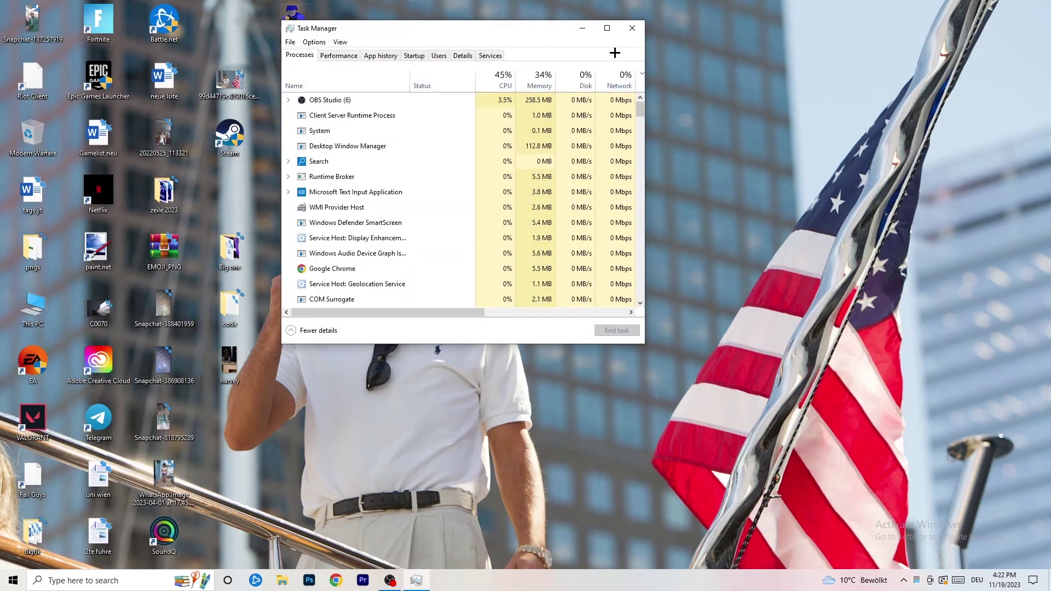
click(605, 34)
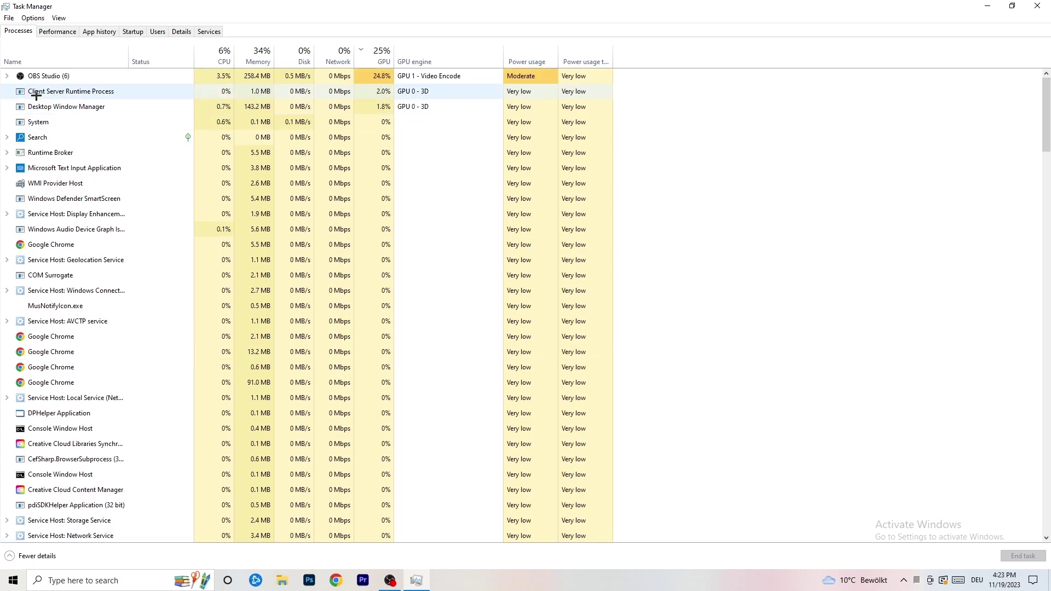
click(57, 32)
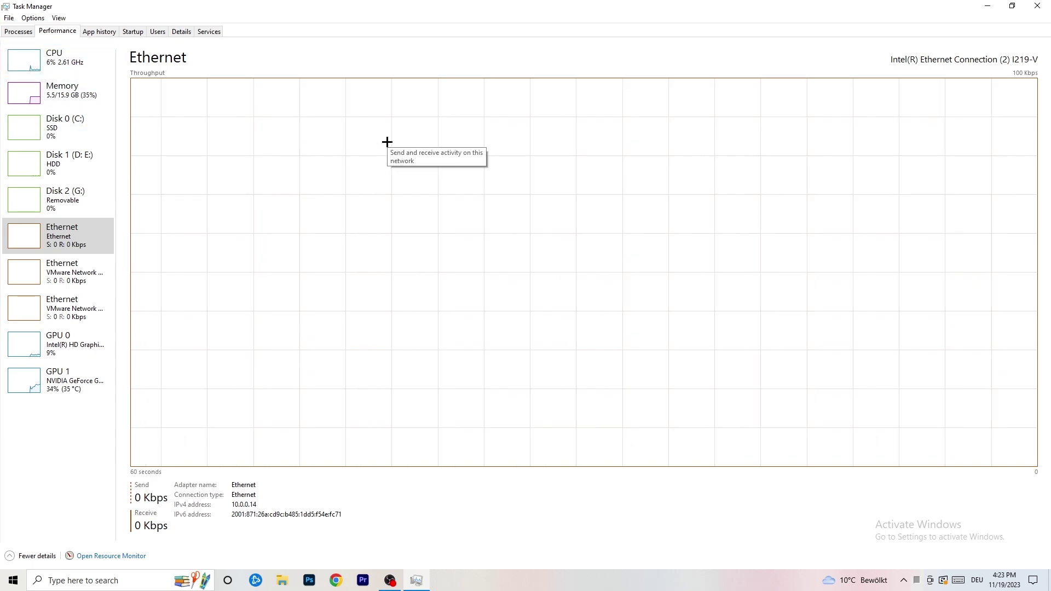
Open Resource Monitor maximized and examine the overview's CPU process list, including the actions offered for conhost.exe.
click(115, 556)
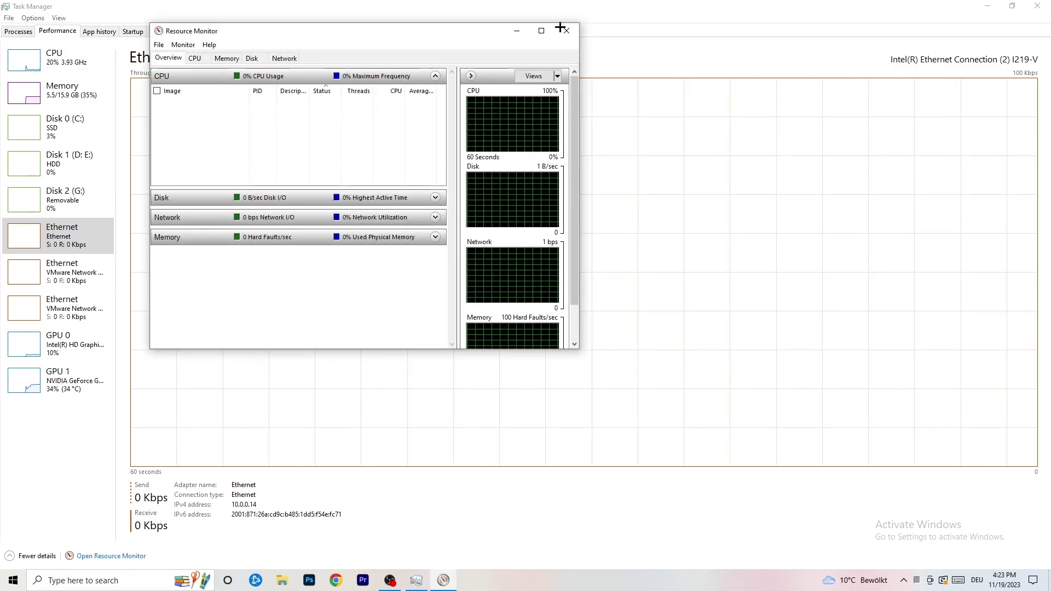
click(541, 30)
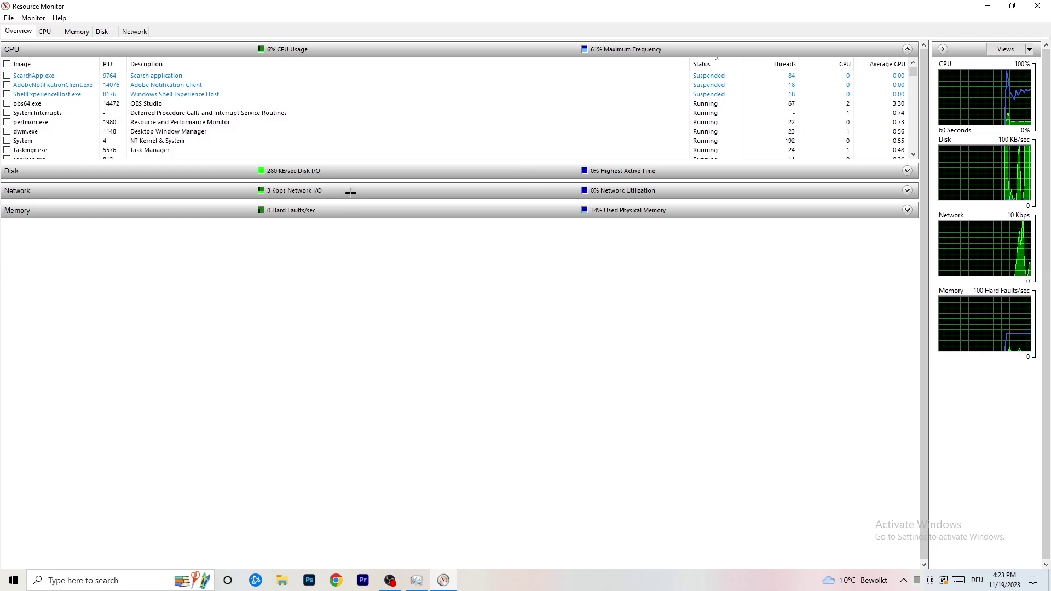
scroll(302, 115, down, 5)
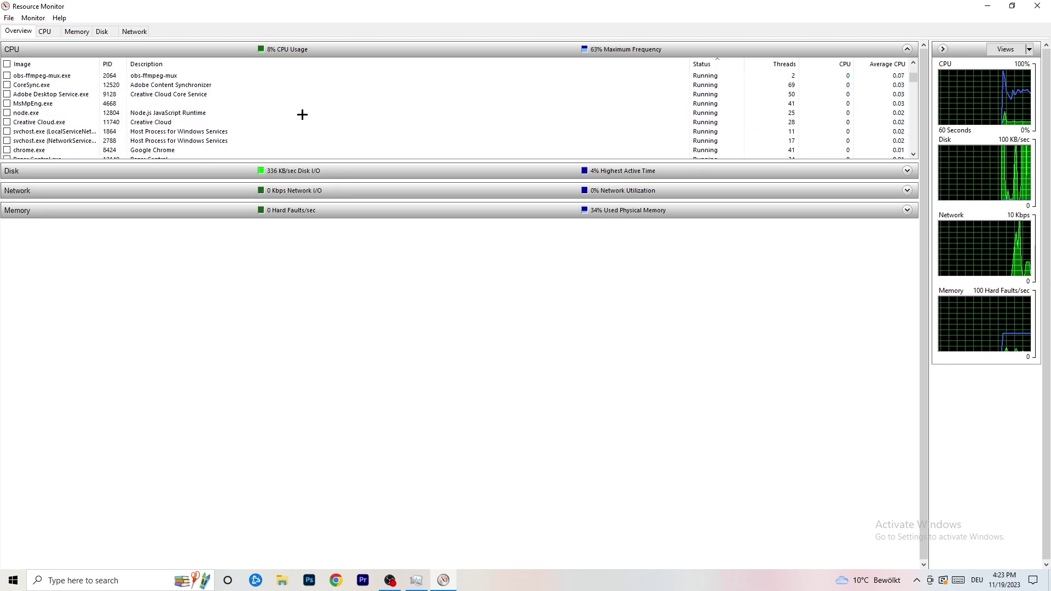
scroll(302, 115, down, 10)
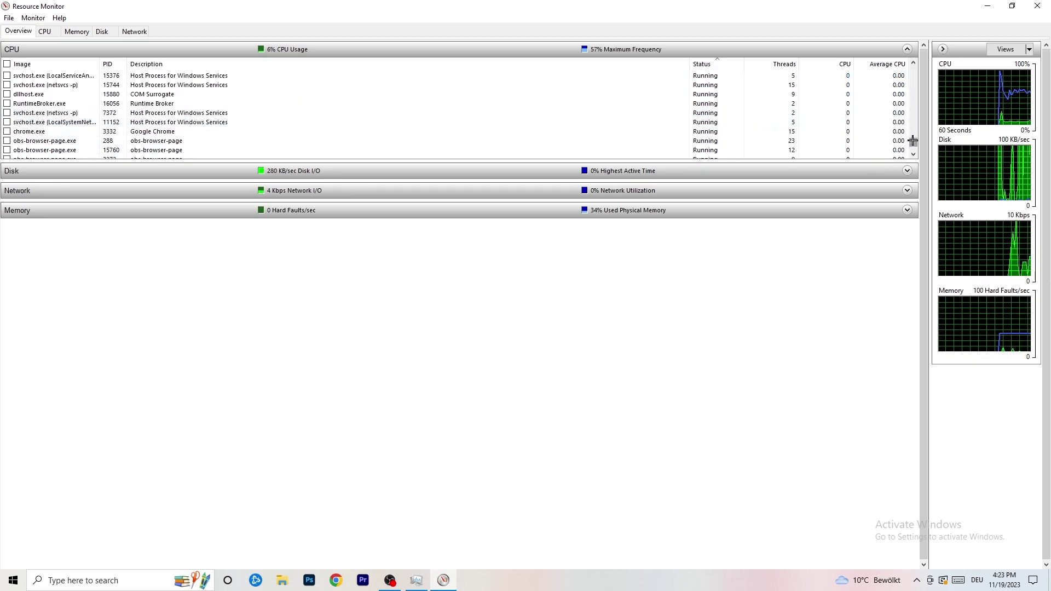
drag(913, 140, 906, 43)
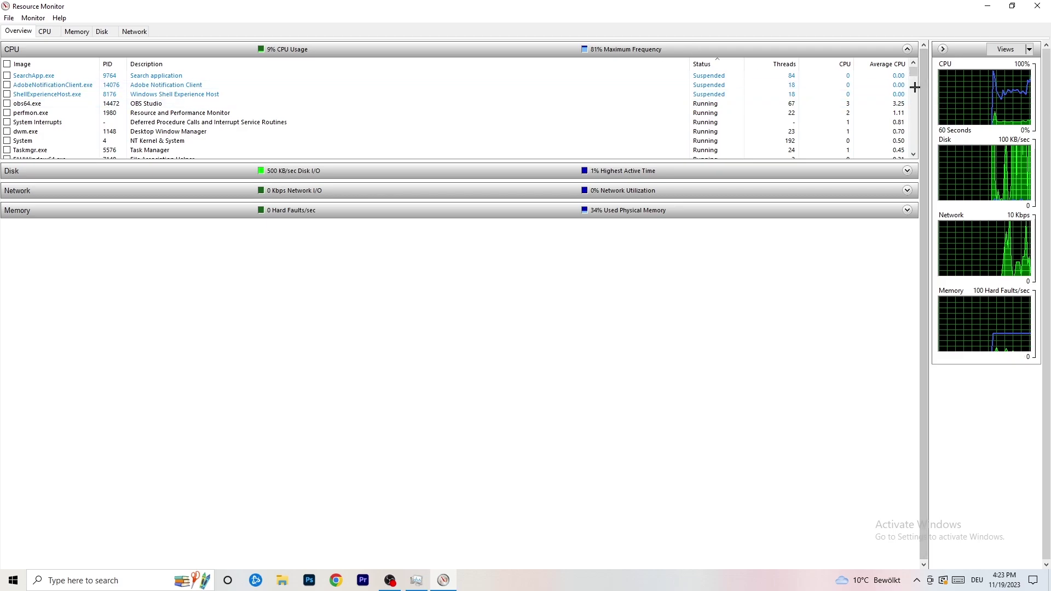
scroll(914, 87, down, 10)
scroll(903, 137, up, 10)
scroll(767, 117, down, 10)
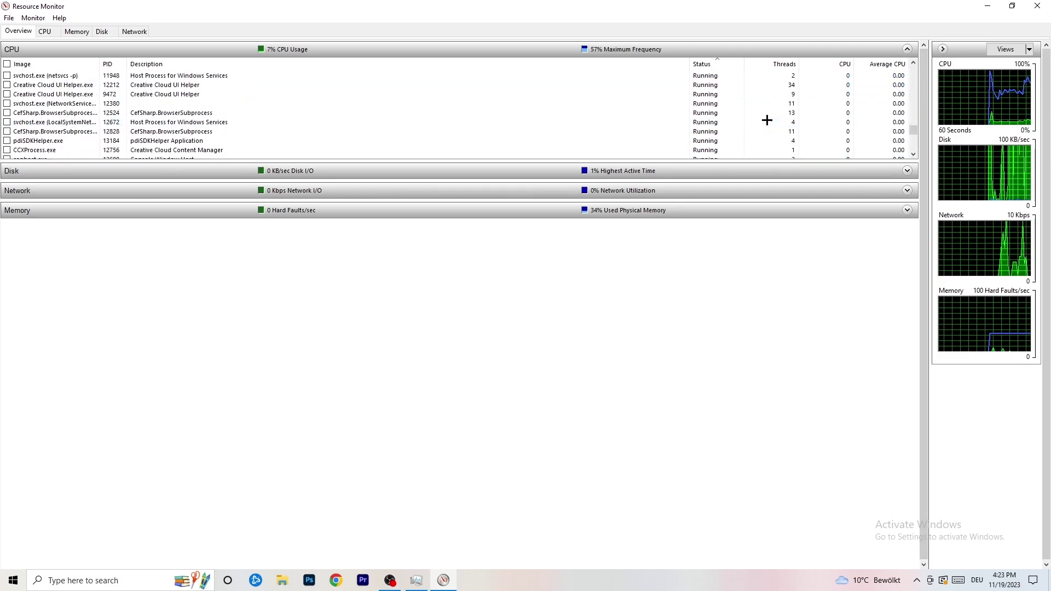
scroll(767, 119, down, 5)
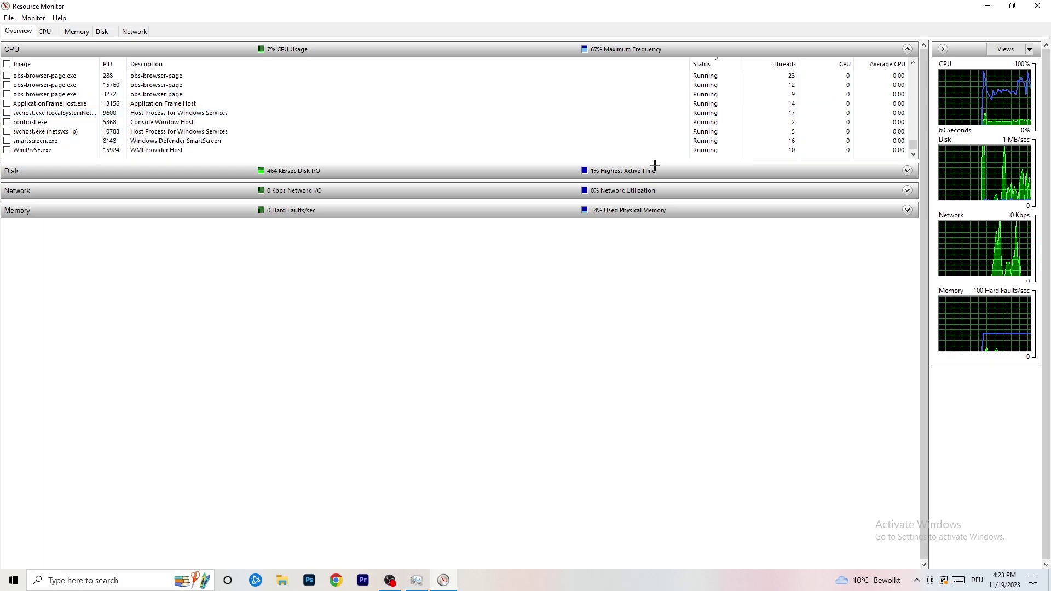
right_click(626, 122)
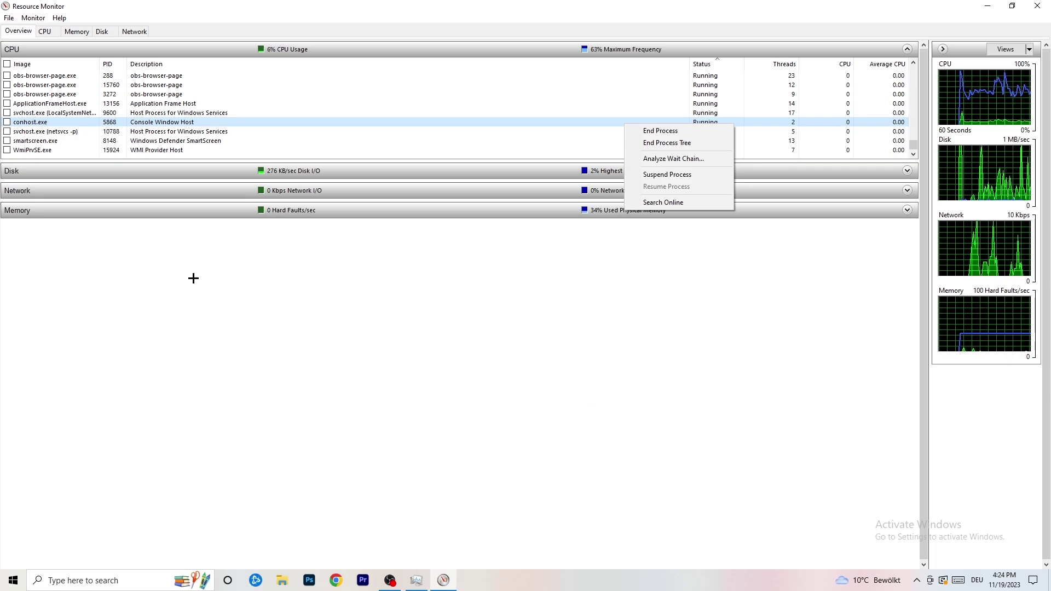
click(83, 25)
Examine the processes with network activity, and close both Resource Monitor and Task Manager.
click(135, 32)
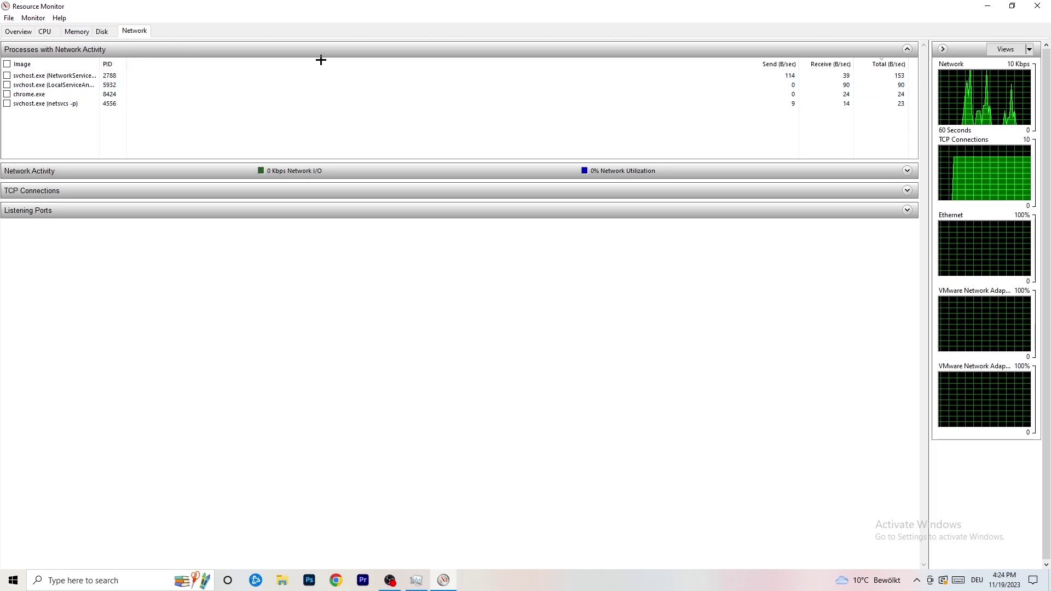
click(24, 32)
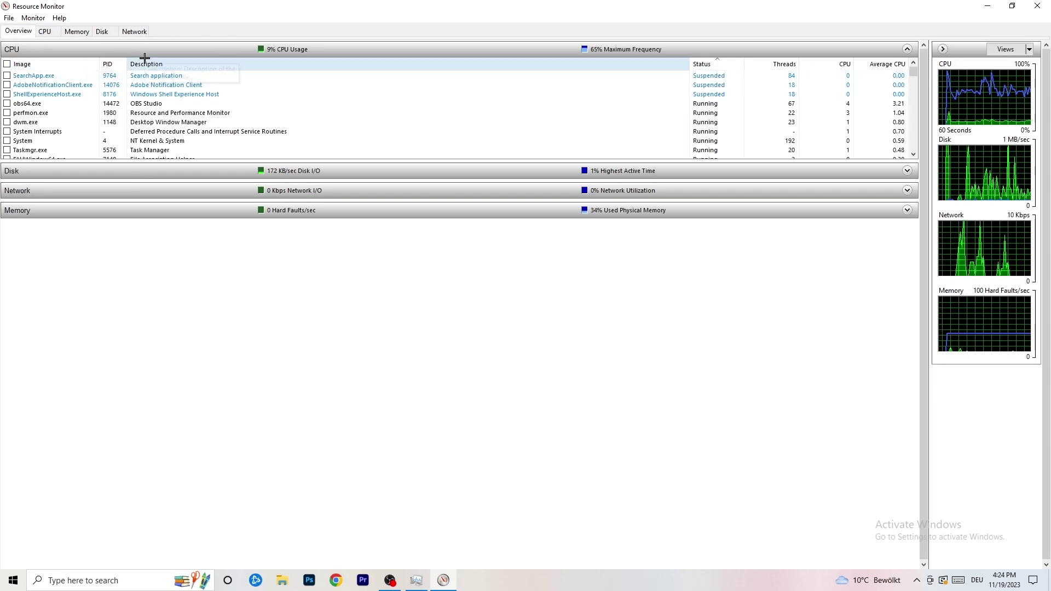
click(134, 31)
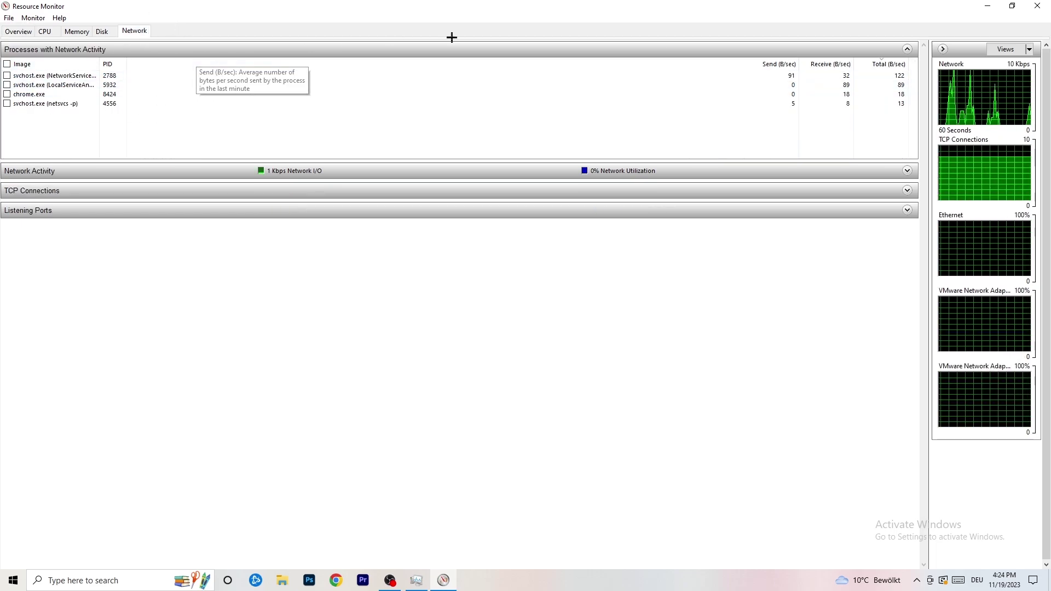
click(1035, 5)
click(1037, 6)
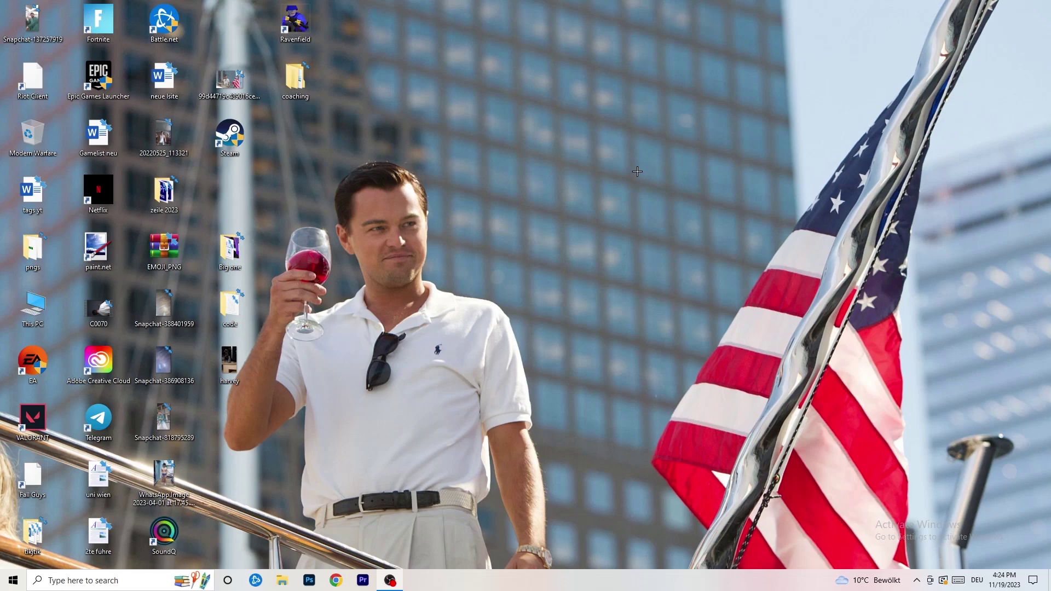
Open the Network & Internet status page in Windows Settings.
click(13, 580)
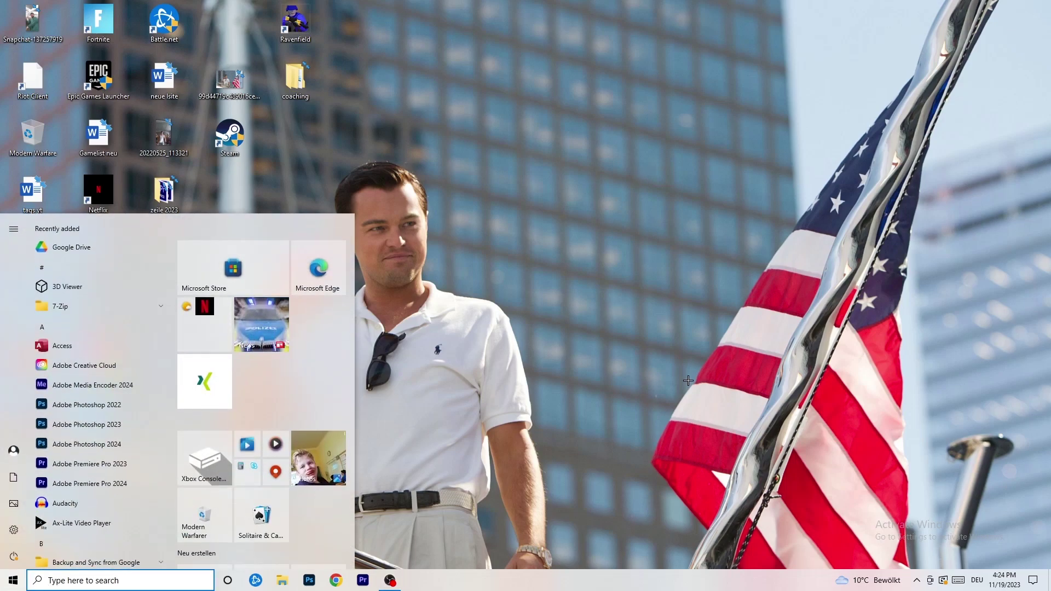
click(13, 530)
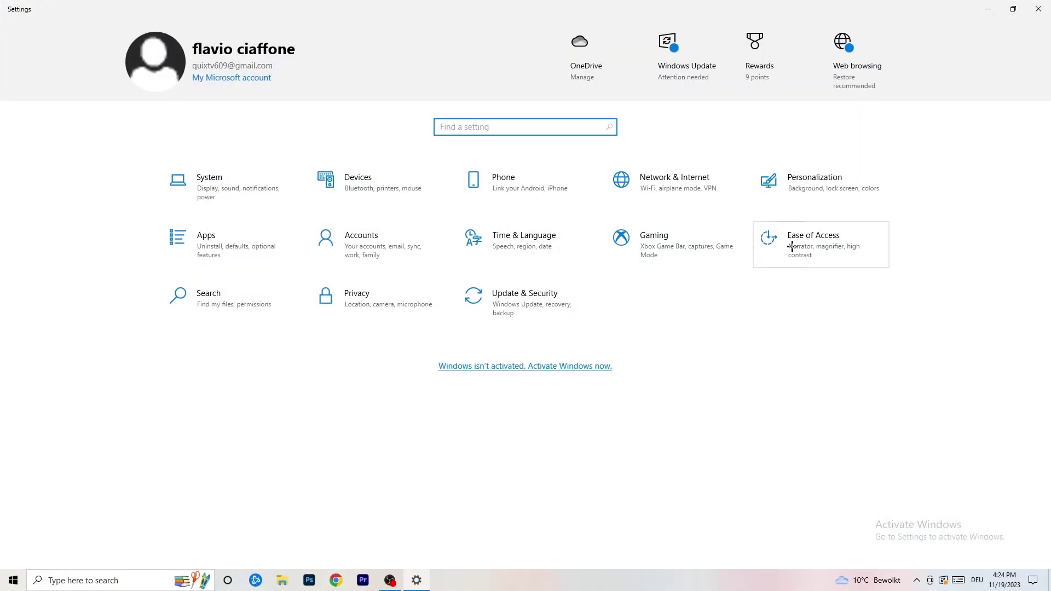
click(695, 184)
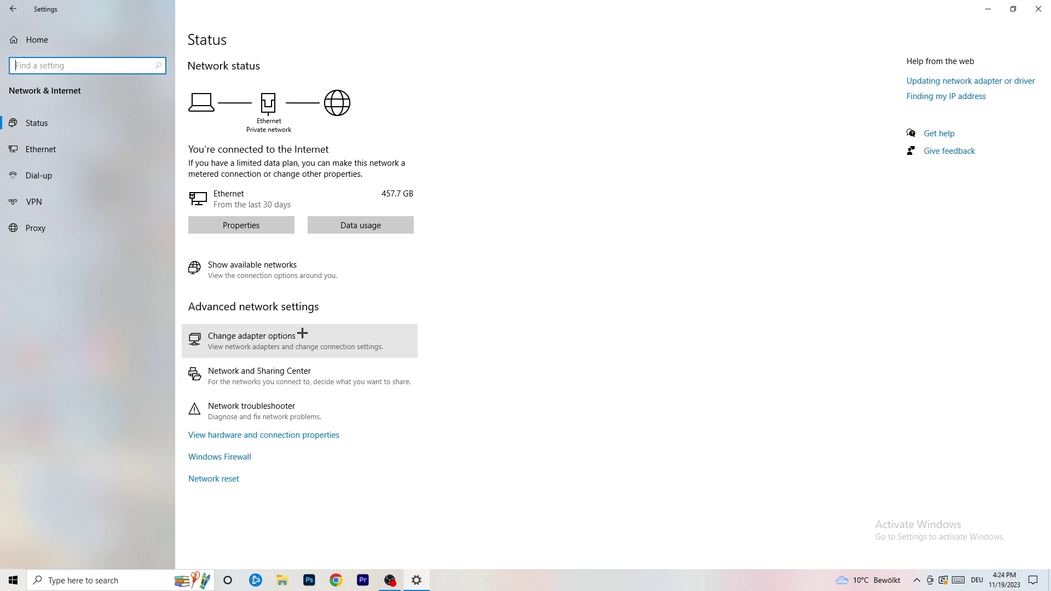
Start the network troubleshooter for all network adapters and close it.
click(273, 417)
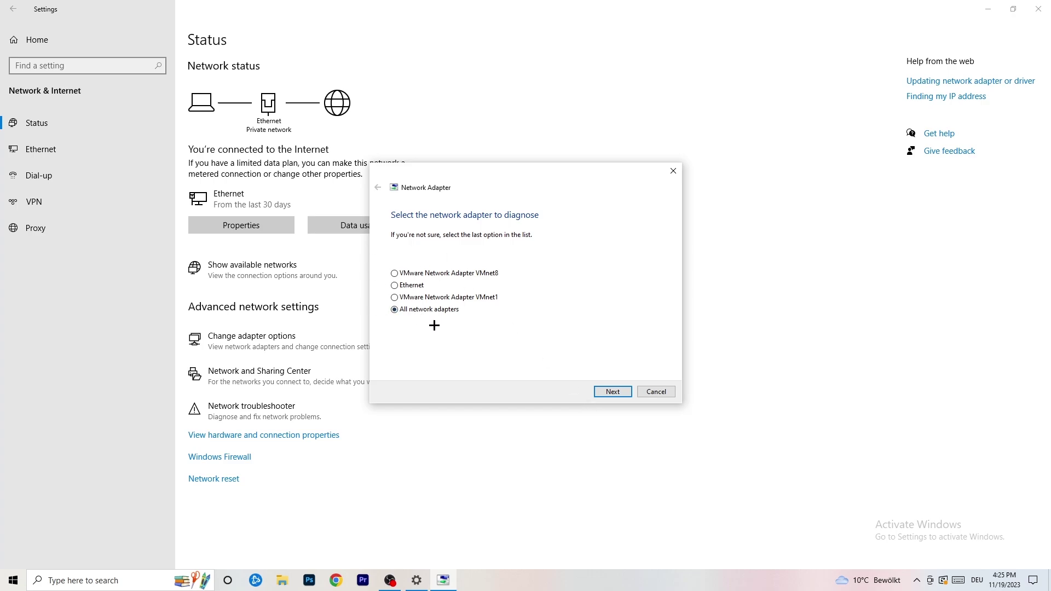
click(612, 392)
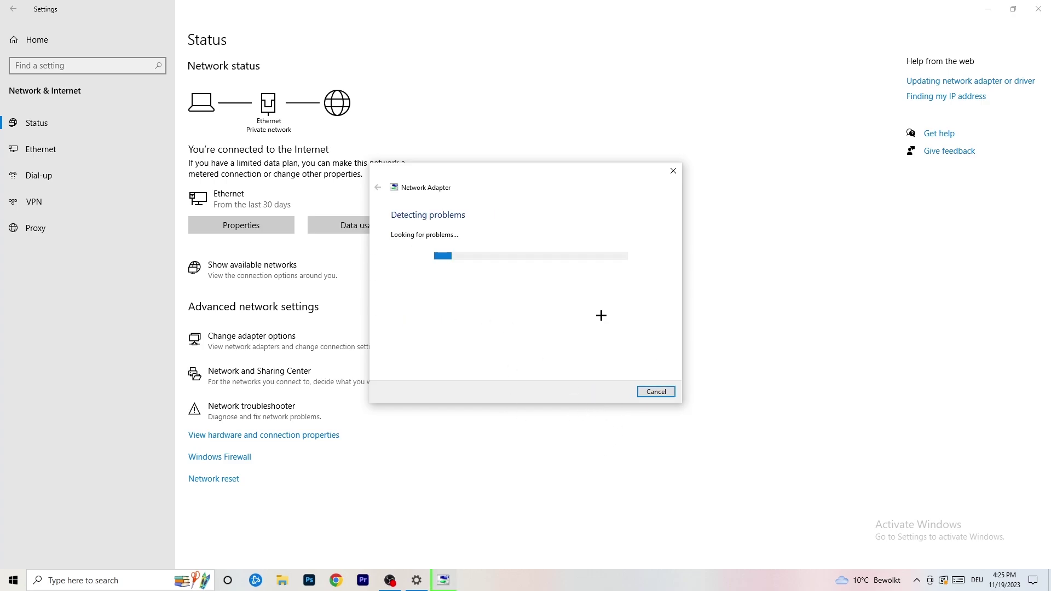
click(673, 171)
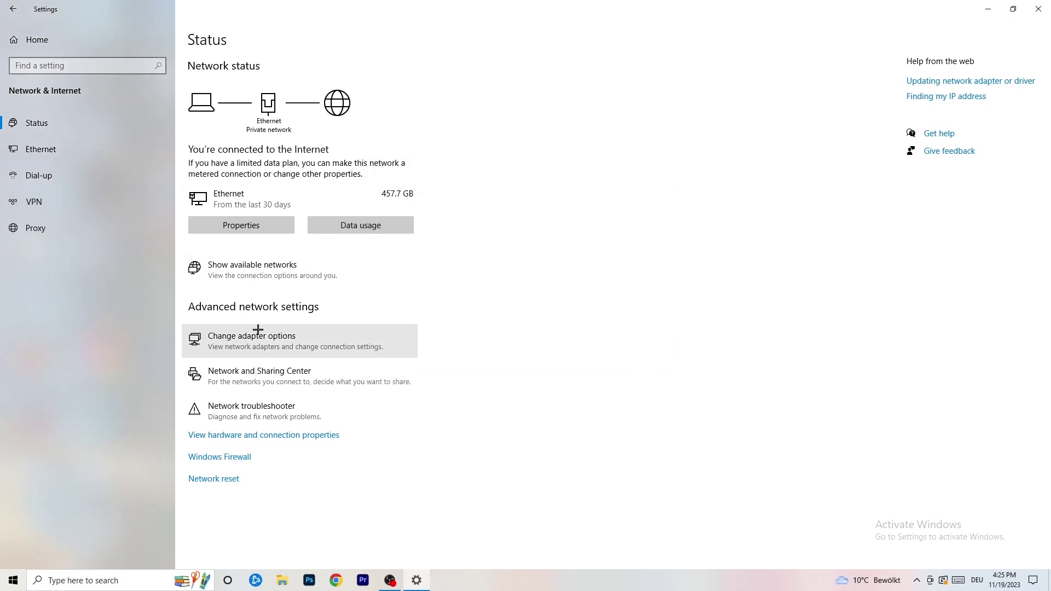
Open the network adapter list in a maximized window and disable the Ethernet adapter.
click(278, 346)
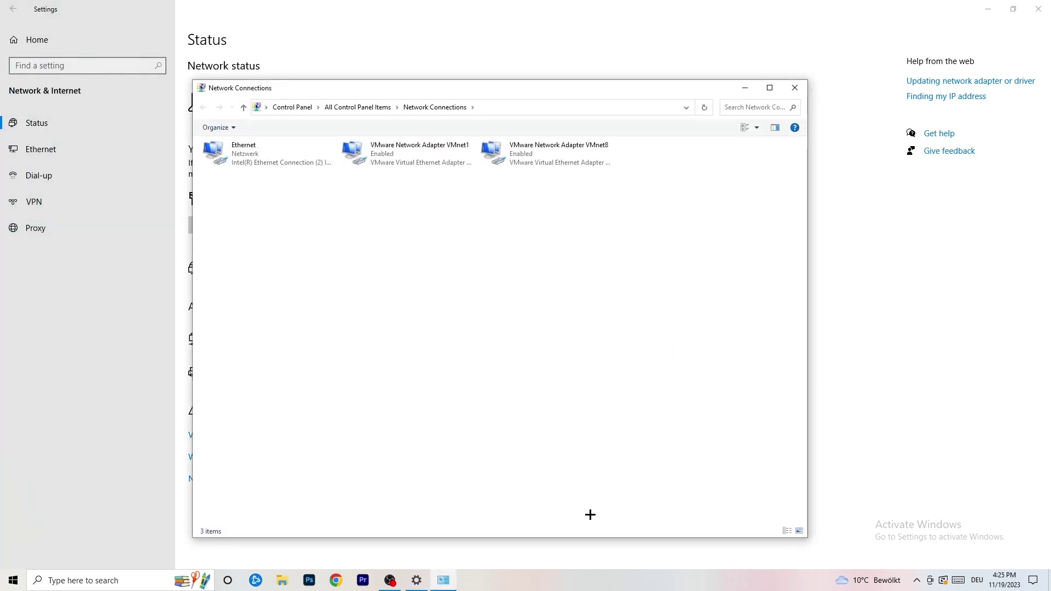
click(770, 87)
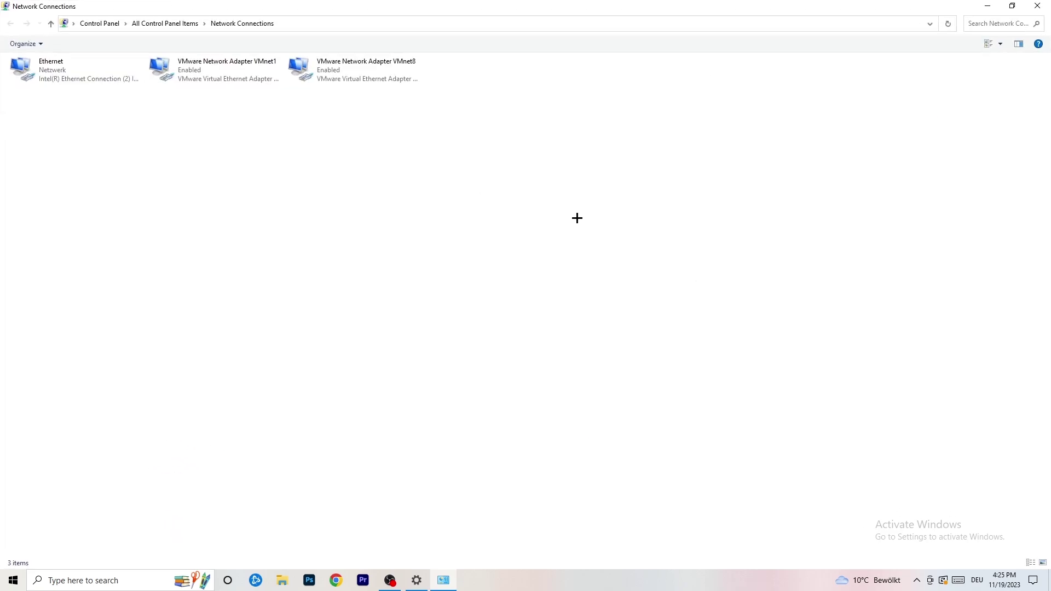
click(72, 68)
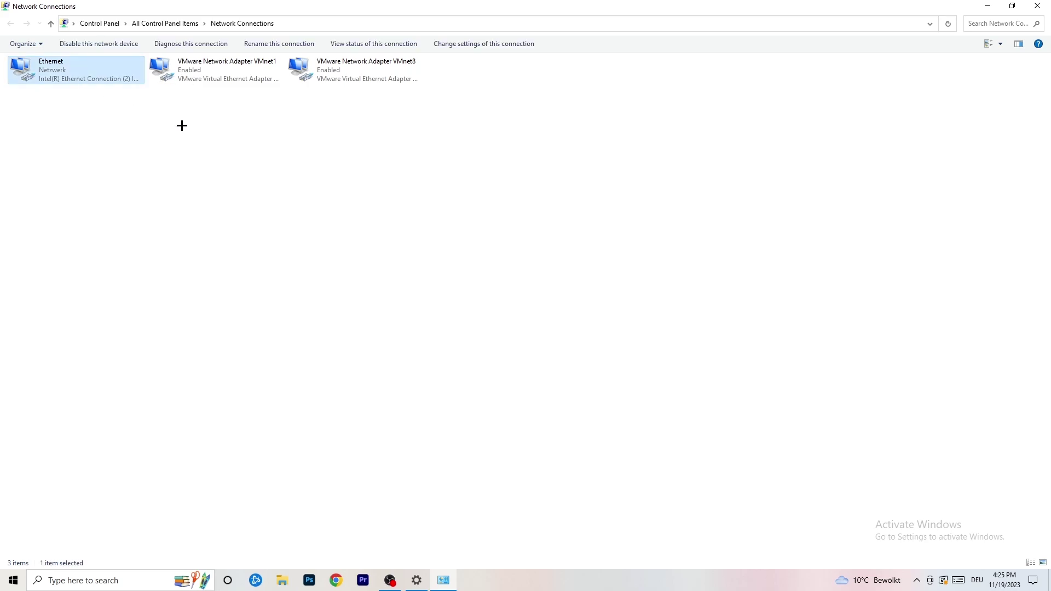
right_click(89, 67)
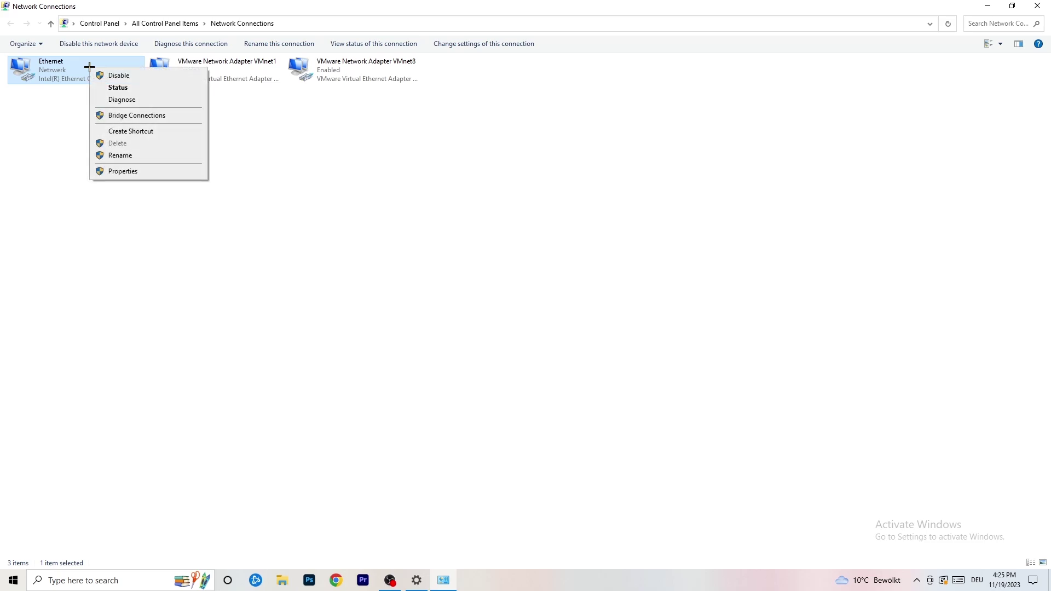
click(126, 74)
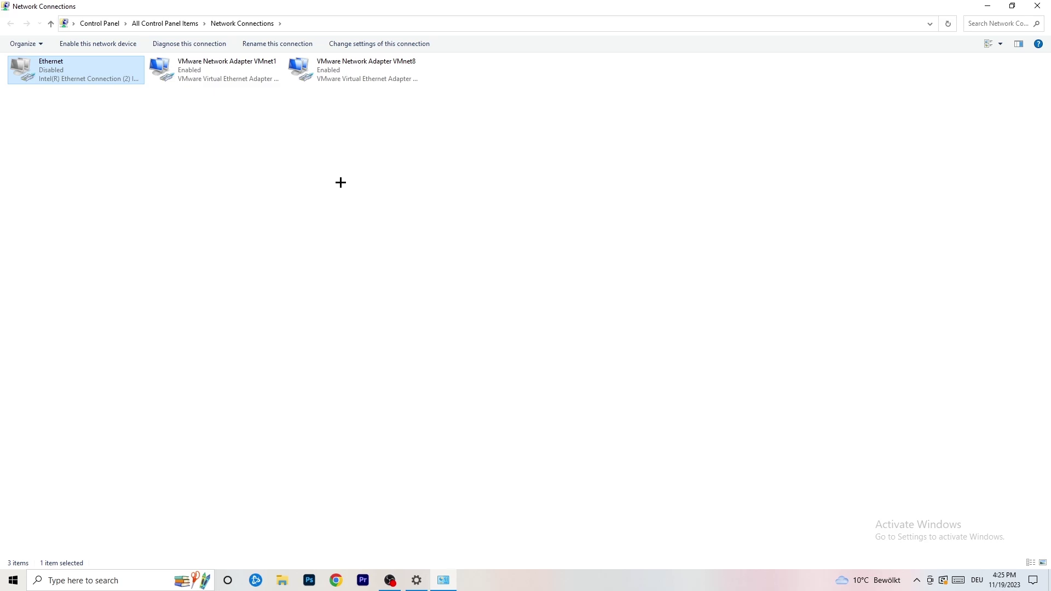
Re-enable the Ethernet adapter and close the Network Connections window.
right_click(55, 78)
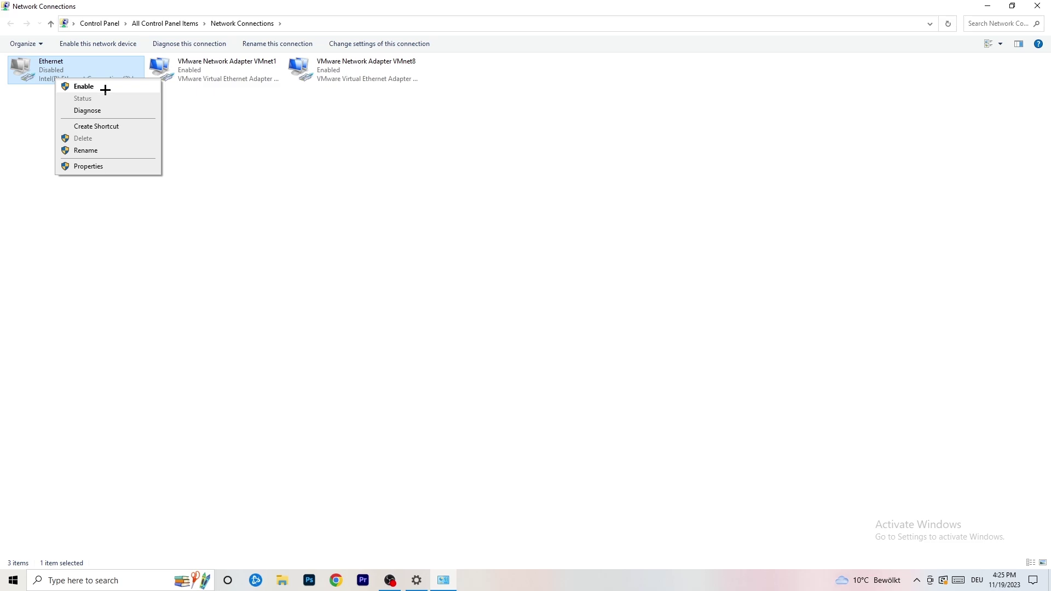
click(105, 89)
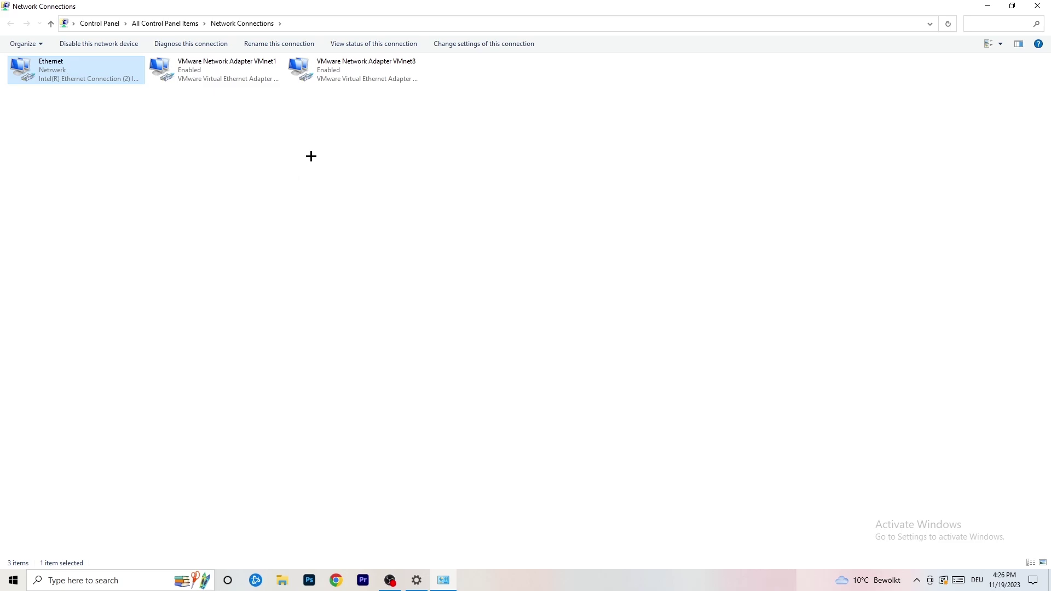
click(1037, 6)
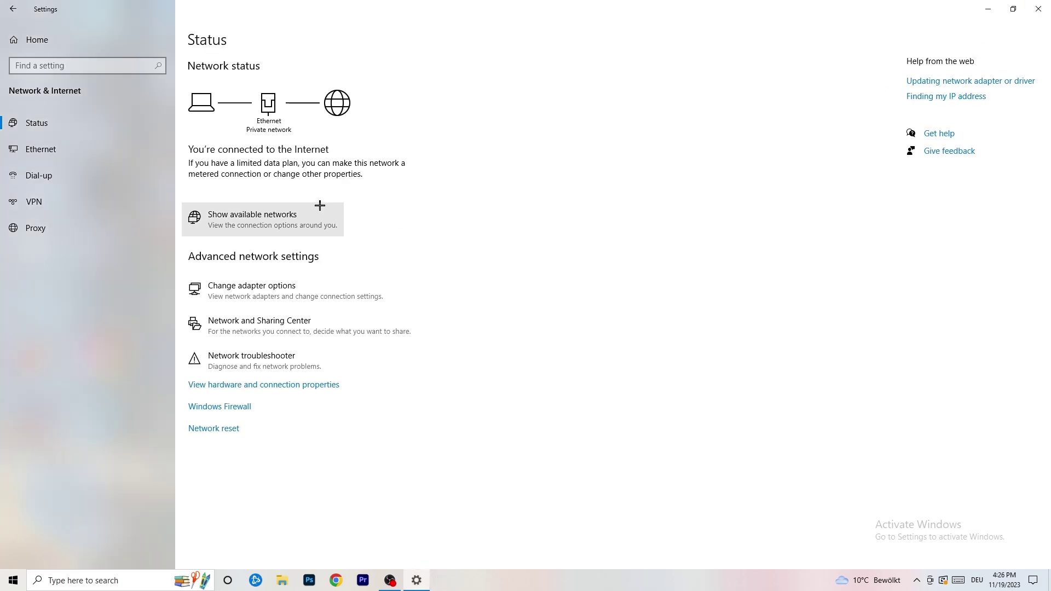
Open the Ethernet connection's properties from the Network and Sharing Center and look through the items the connection uses.
click(310, 330)
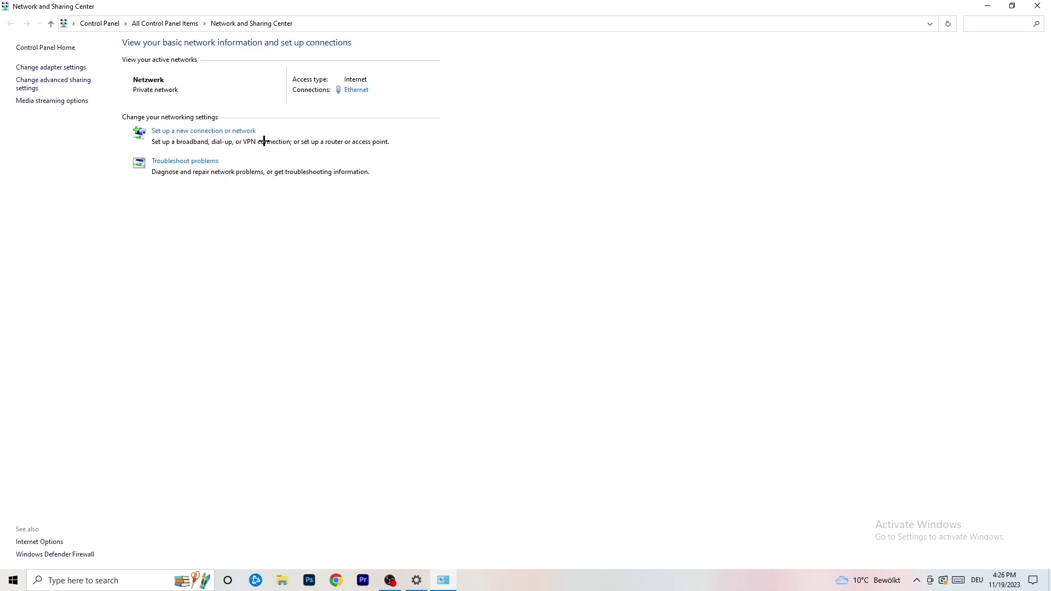
click(356, 90)
drag(524, 174, 267, 107)
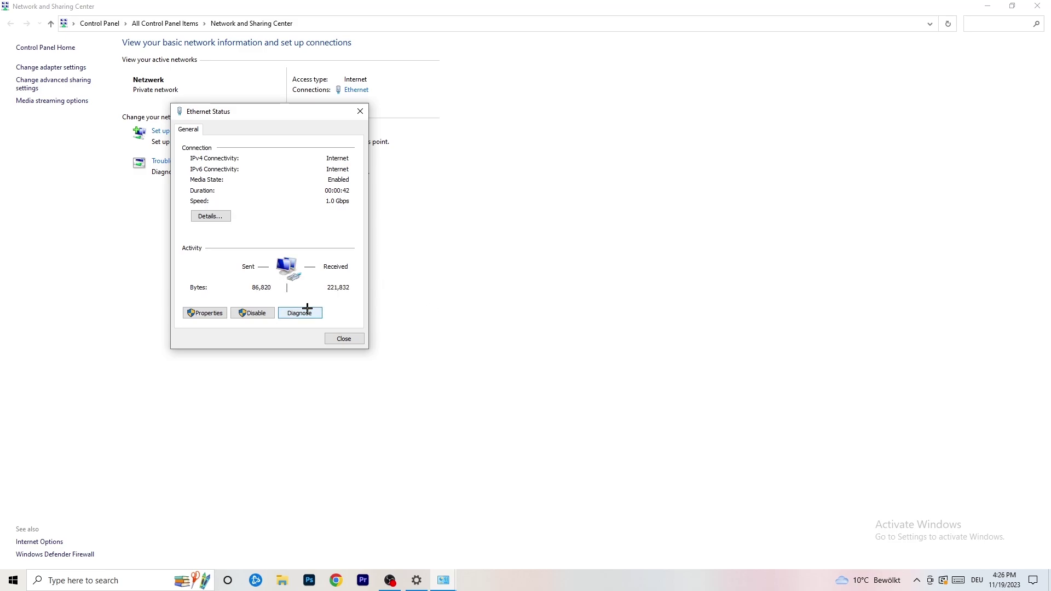
click(213, 313)
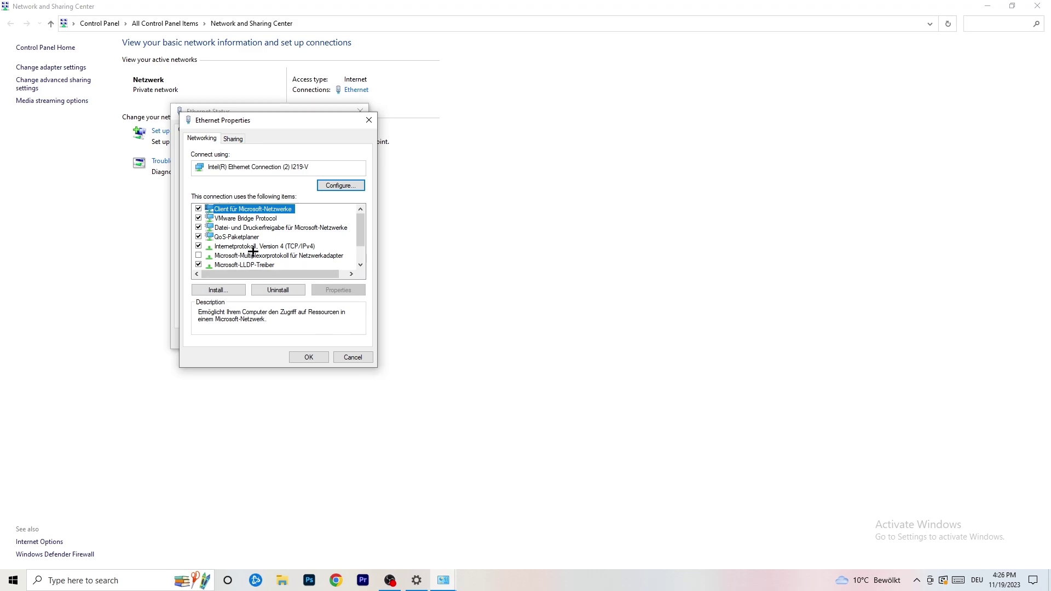
scroll(254, 247, down, 1)
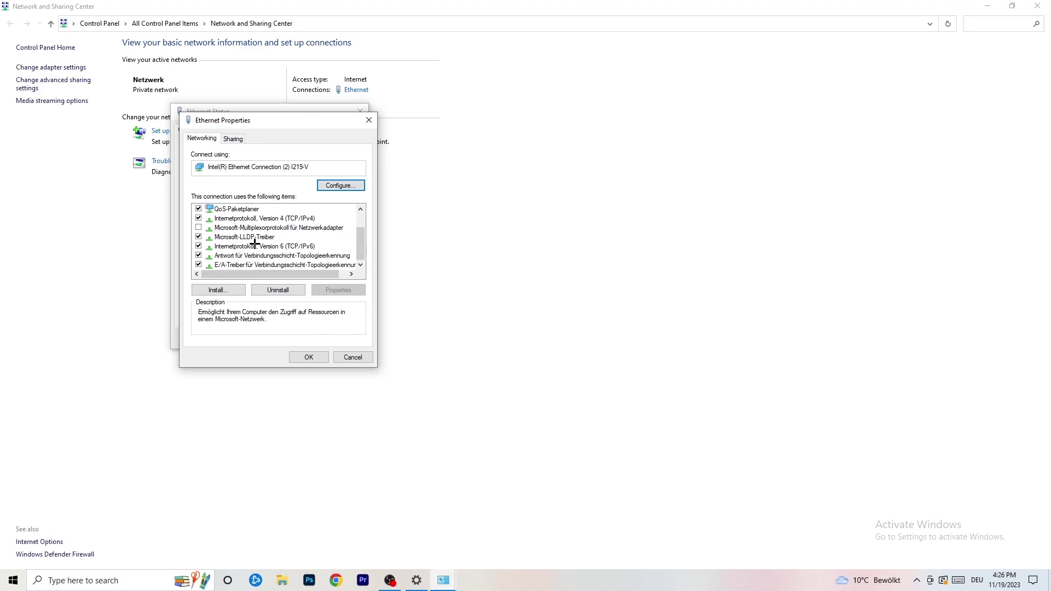
scroll(254, 242, up, 1)
scroll(255, 241, down, 1)
scroll(258, 238, up, 1)
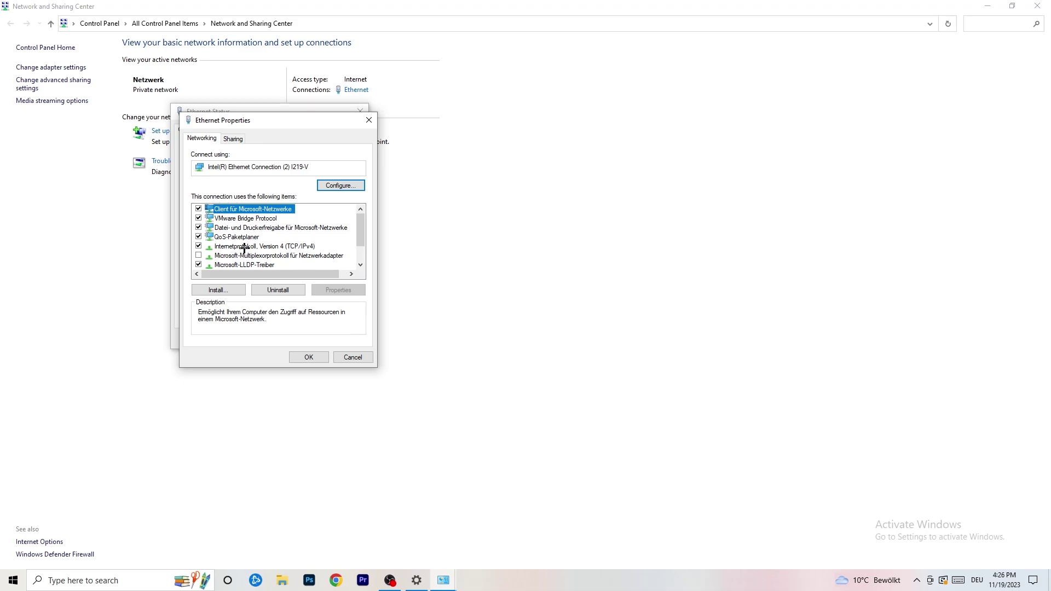
Show the manual IP and DNS address fields in the Ethernet connection's TCP/IPv4 properties, discard the change, and close all the Control Panel windows.
double_click(241, 246)
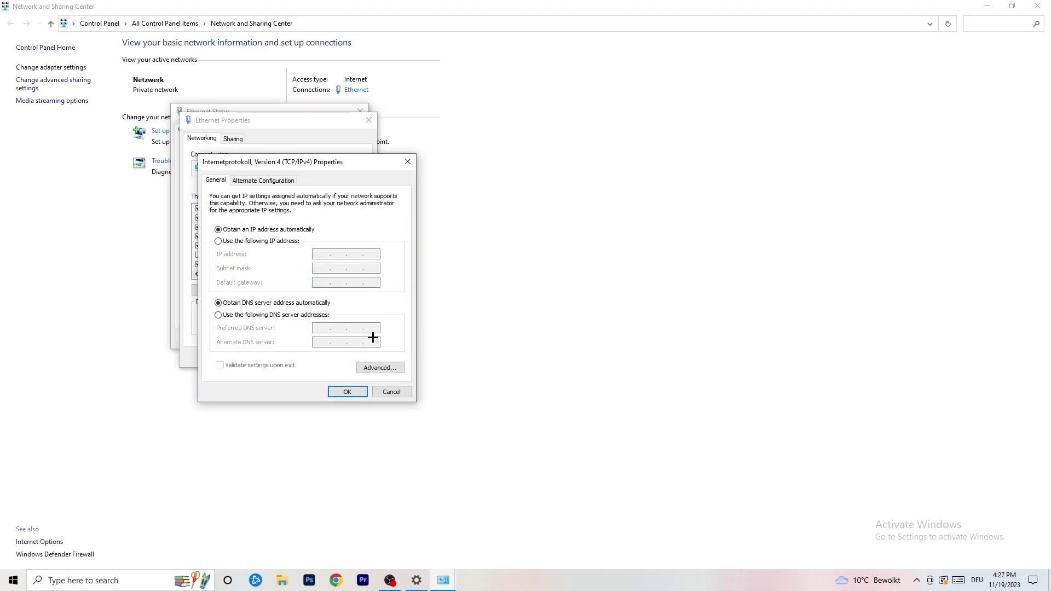
click(219, 241)
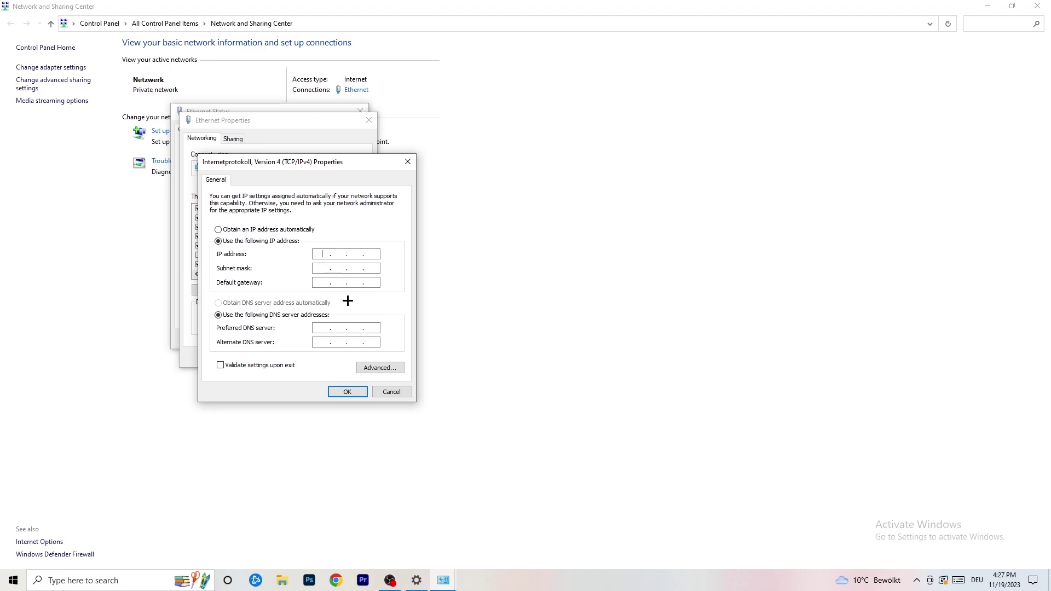
click(407, 161)
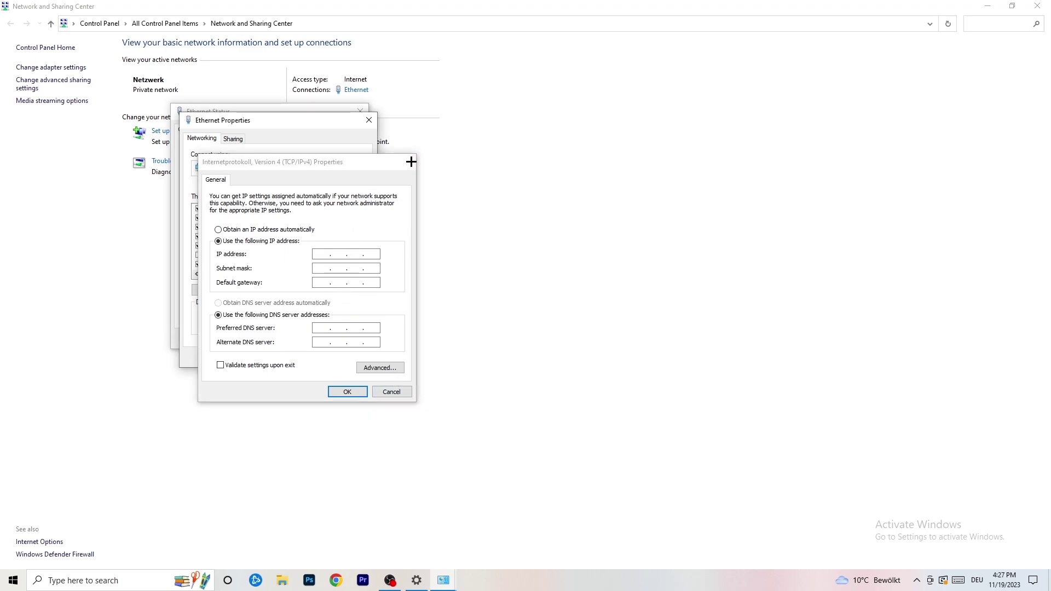
click(369, 119)
click(359, 109)
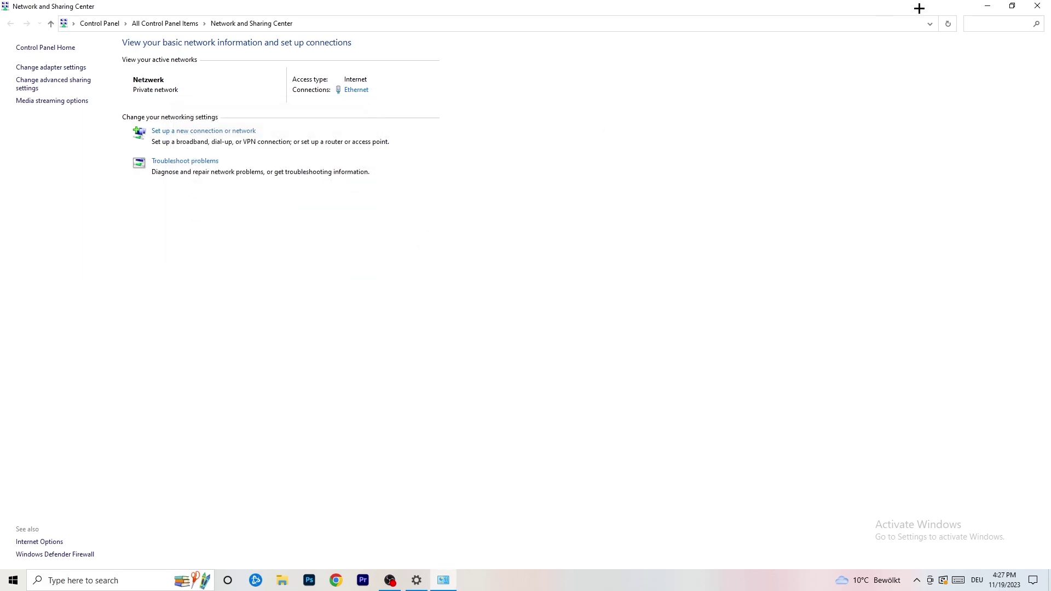
click(1045, 3)
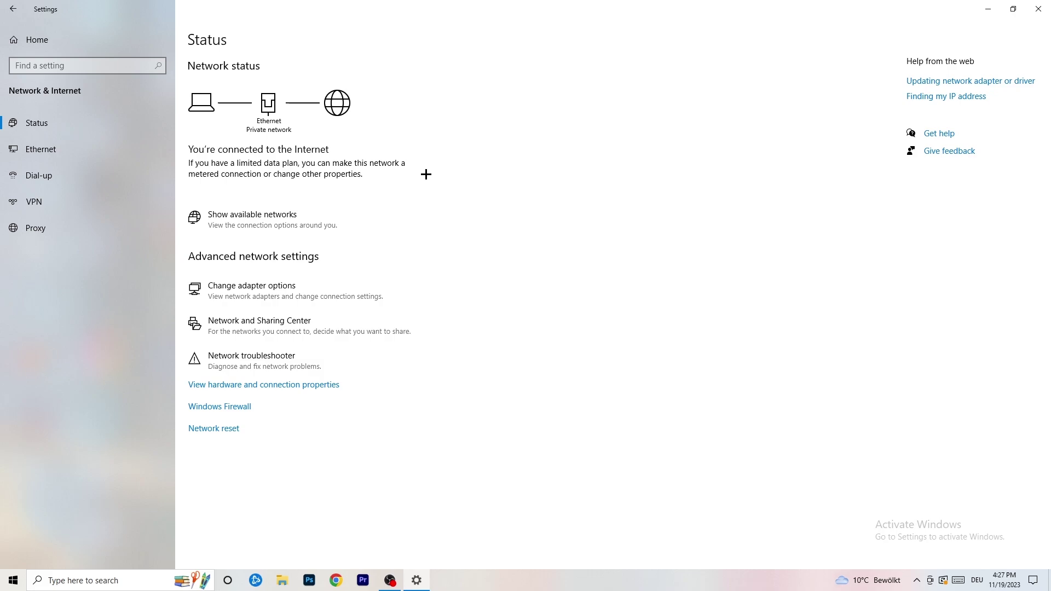
Show the available networks from the network status page, return to the Network & Internet settings from that list, and close Settings.
click(273, 215)
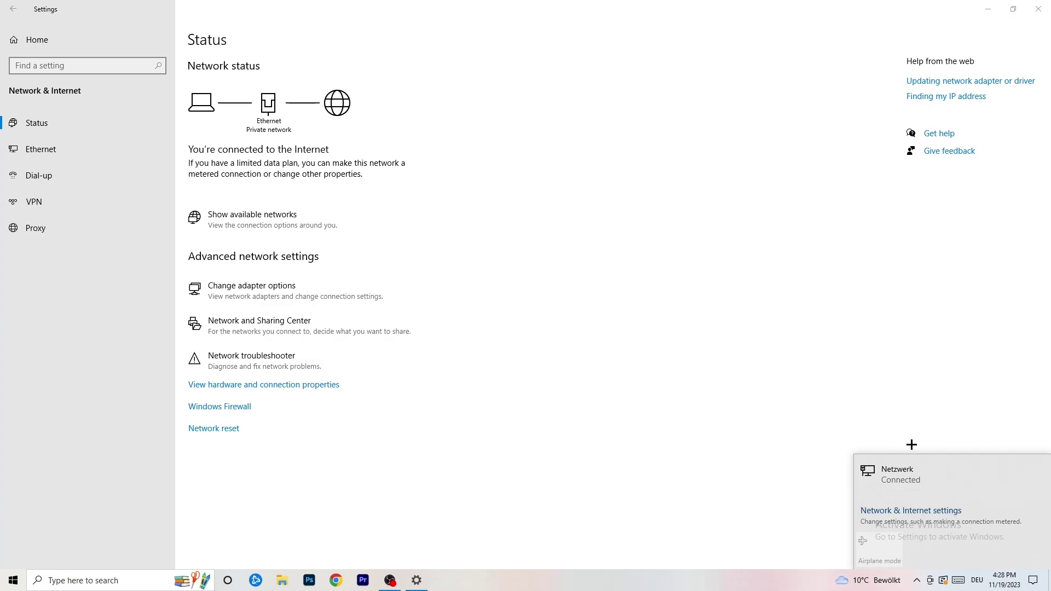
click(899, 510)
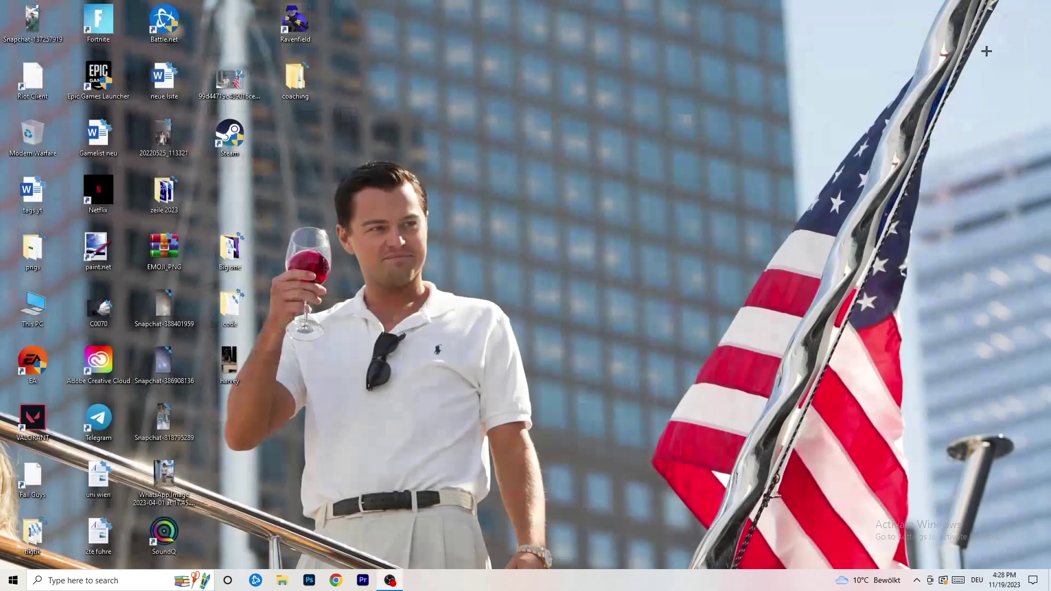
click(1039, 9)
Reopen Windows Settings, check the Windows Update page under Update & Security for pending updates, and close Settings.
click(13, 580)
click(14, 531)
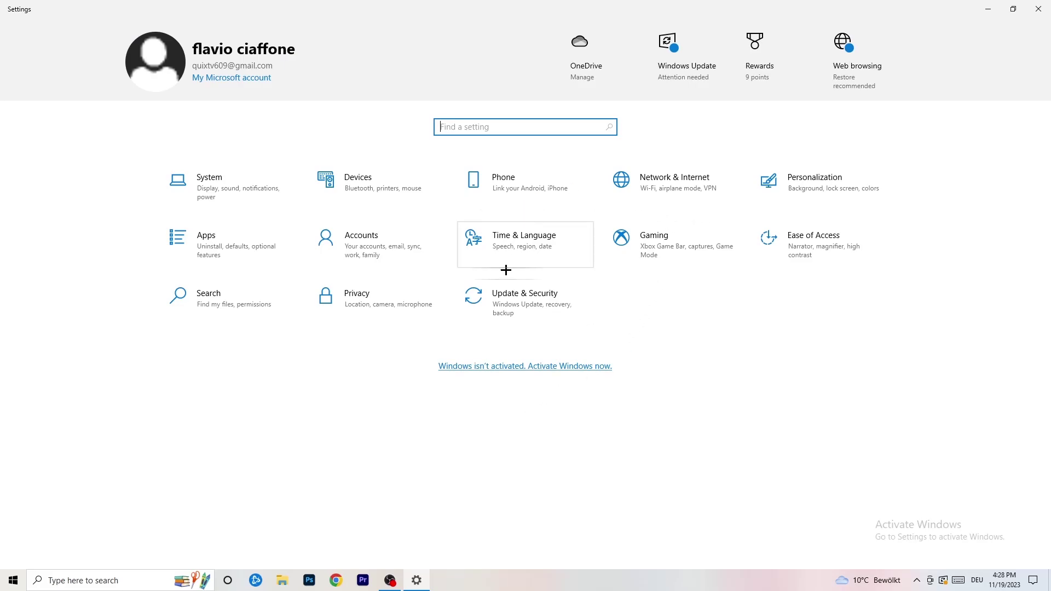
click(520, 298)
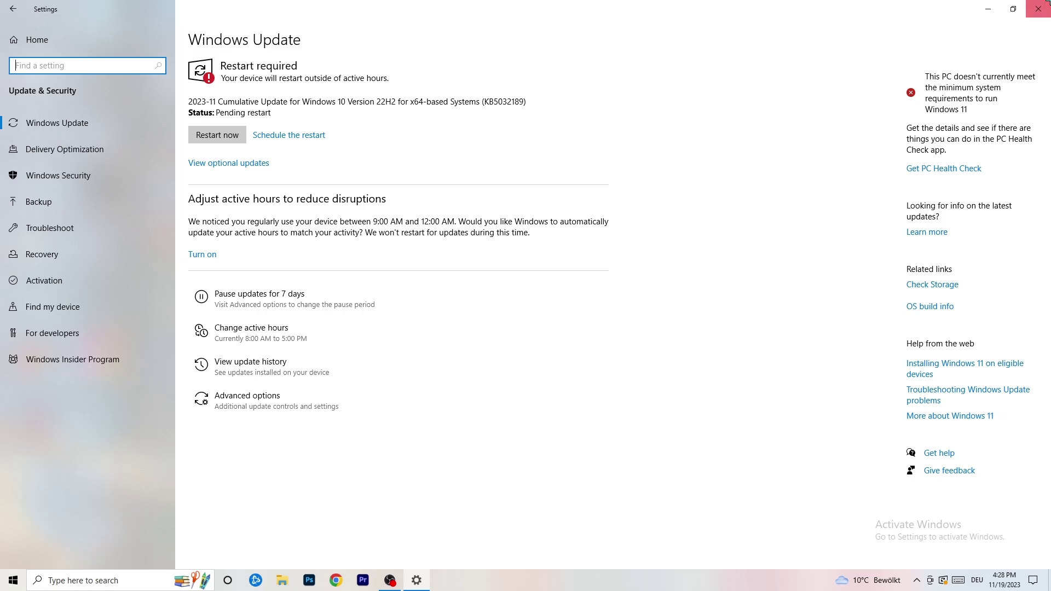
click(1038, 8)
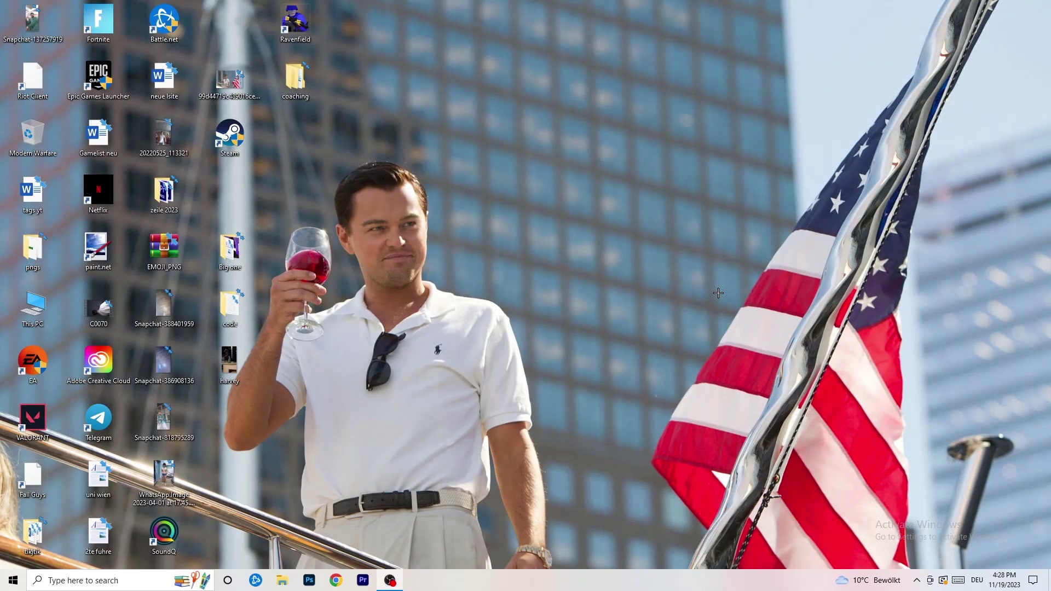